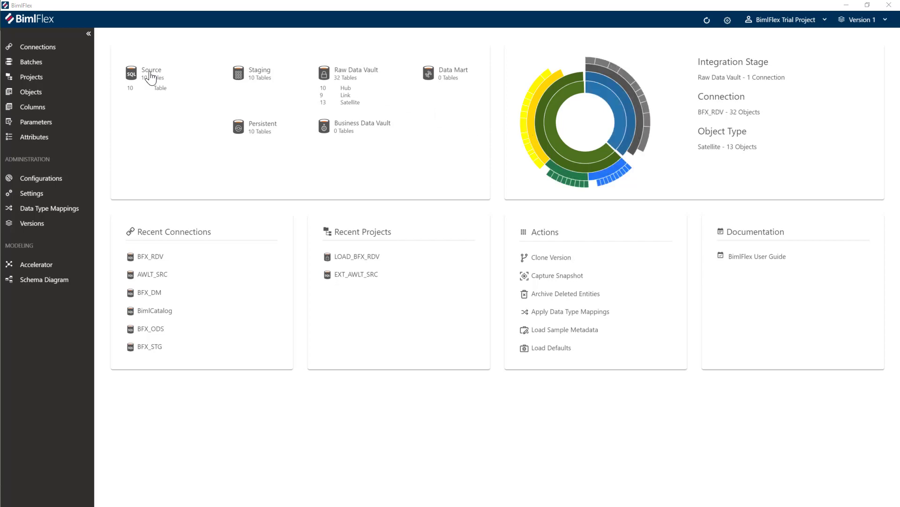
- Open the rdv.HUB_Customer object from the LOAD_BFX_RDV project
left_click(34, 77)
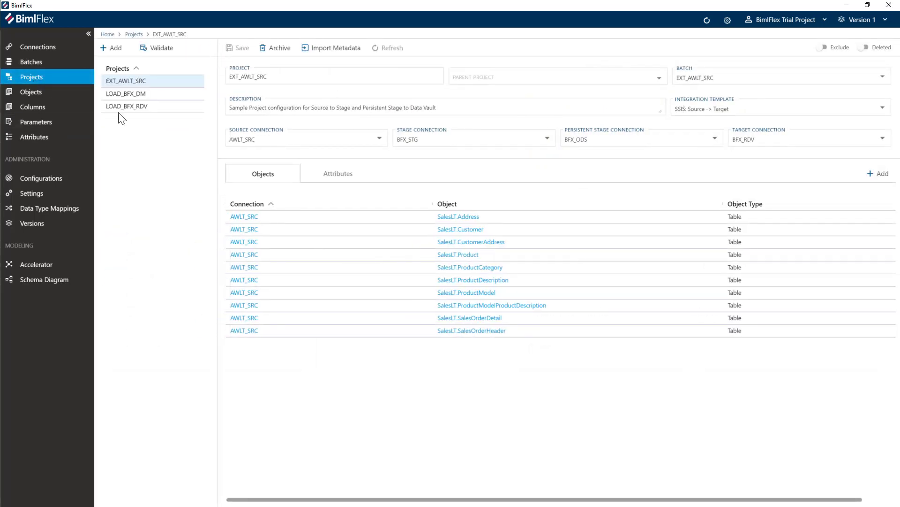
left_click(125, 106)
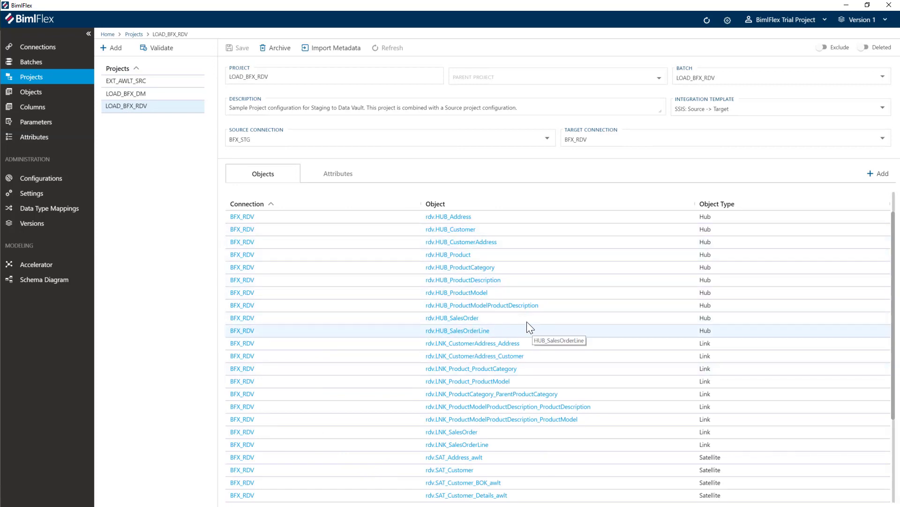
left_click(456, 228)
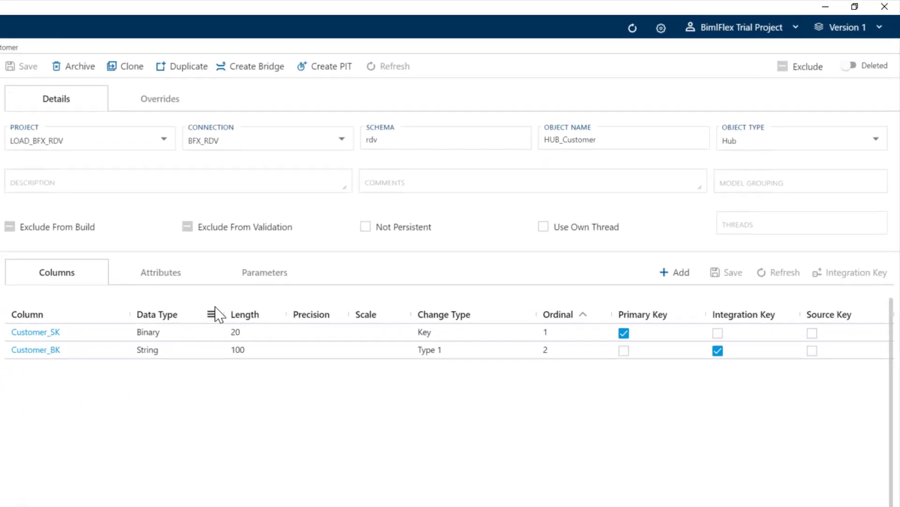
- Create the point-in-time table PIT_Customer for HUB_Customer with SAT_Customer and SAT_Customer_Details_awlt, and check the hub's attributes
left_click(329, 69)
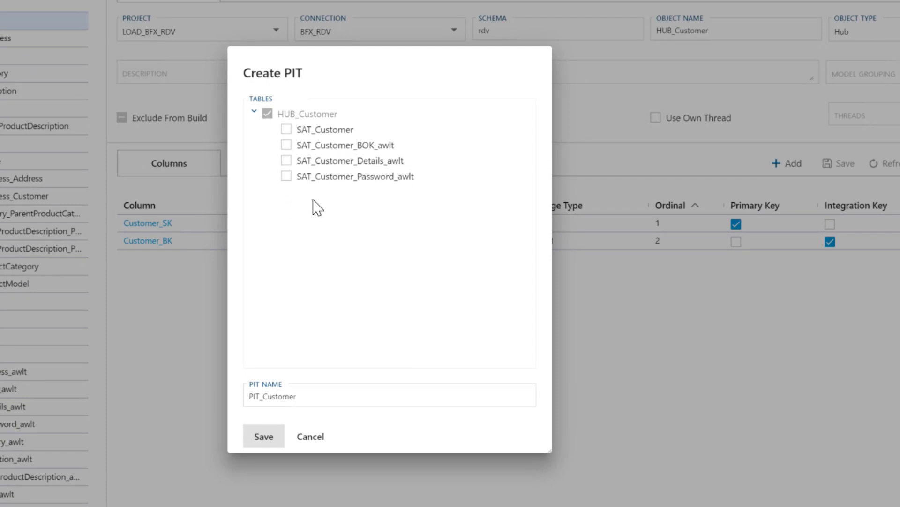
left_click(286, 130)
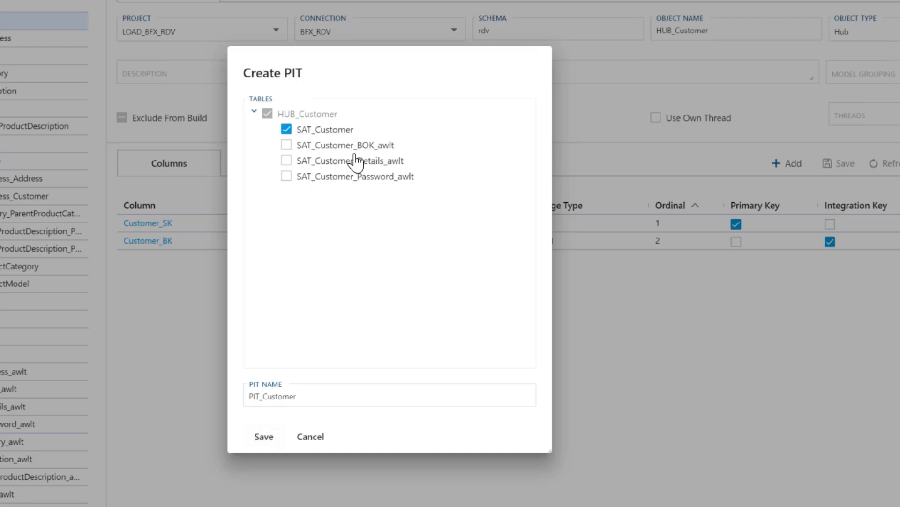
left_click(286, 162)
left_click(287, 177)
left_click(287, 177)
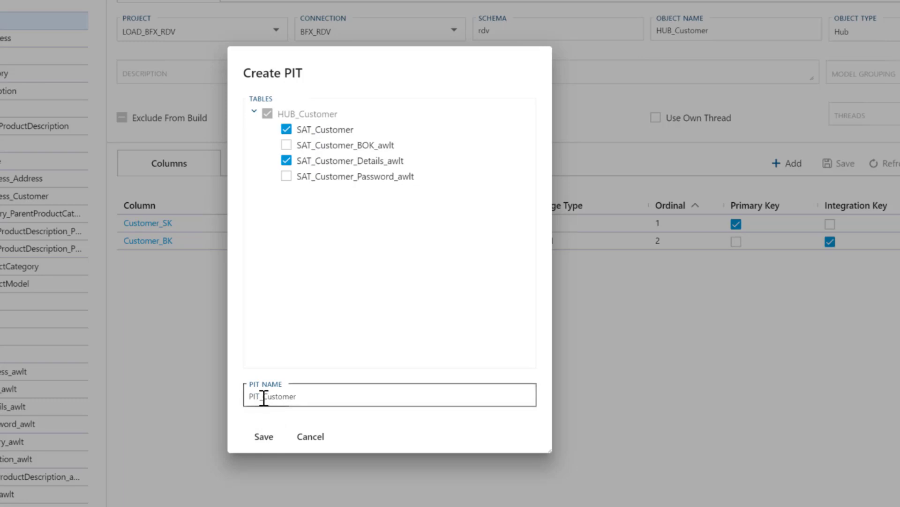
left_click(258, 443)
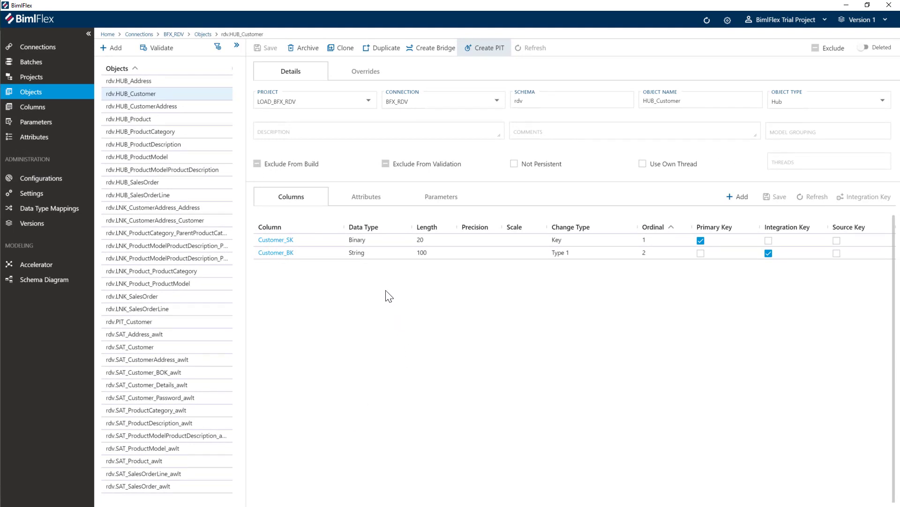
left_click(368, 196)
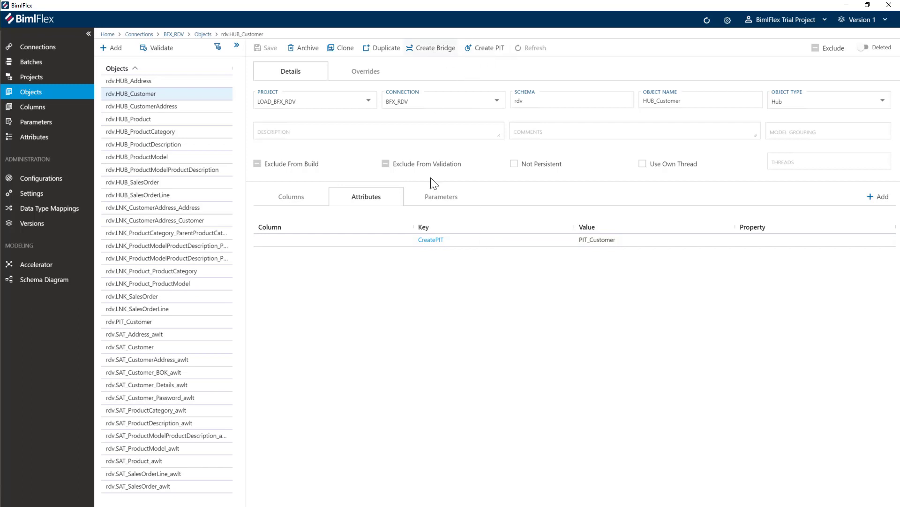
left_click(299, 203)
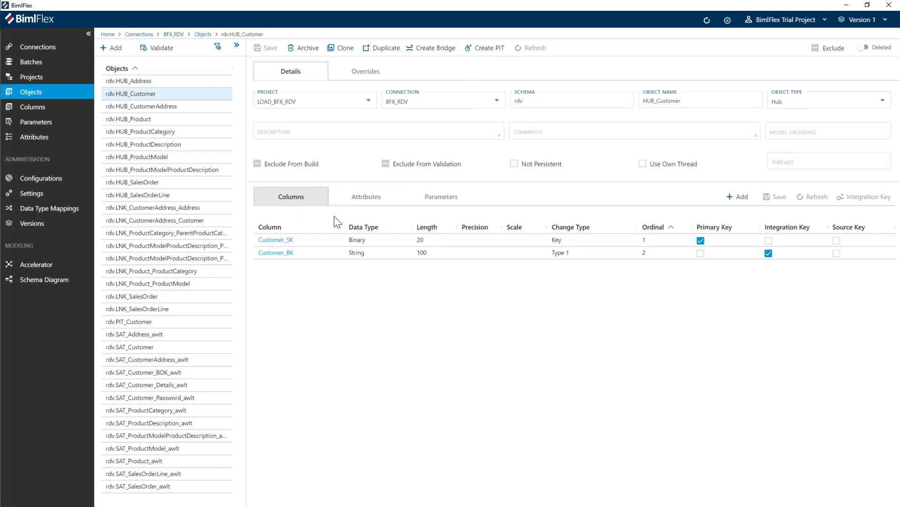
- Create the point-in-time table PIT_Address for HUB_Address, including the satellite SAT_Address_awlt
left_click(134, 81)
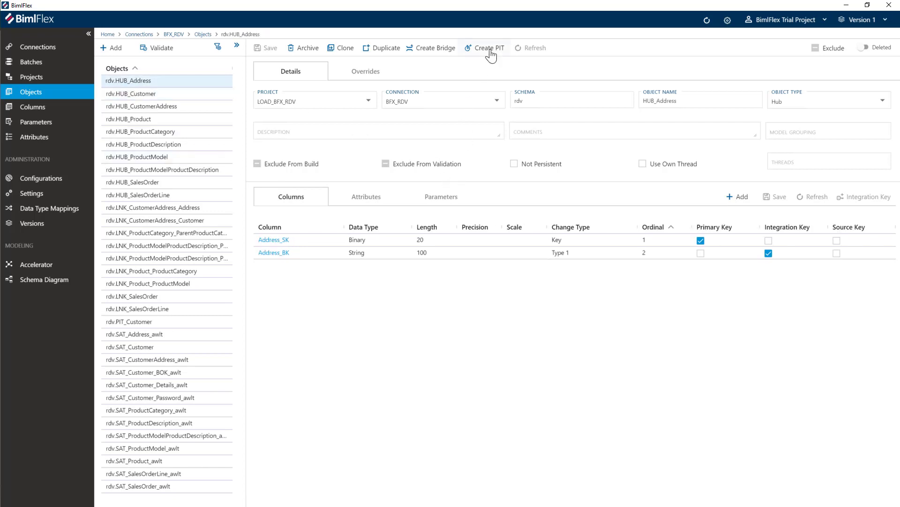
left_click(490, 50)
left_click(376, 173)
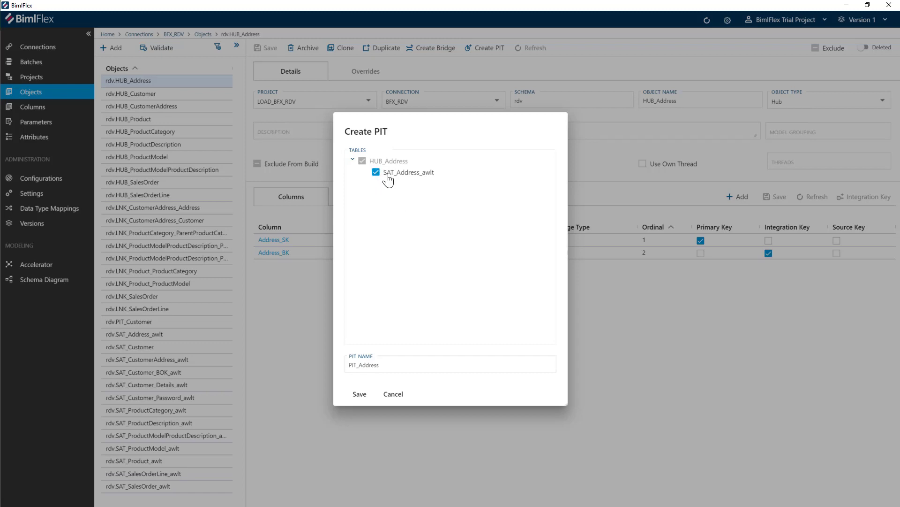
left_click(358, 397)
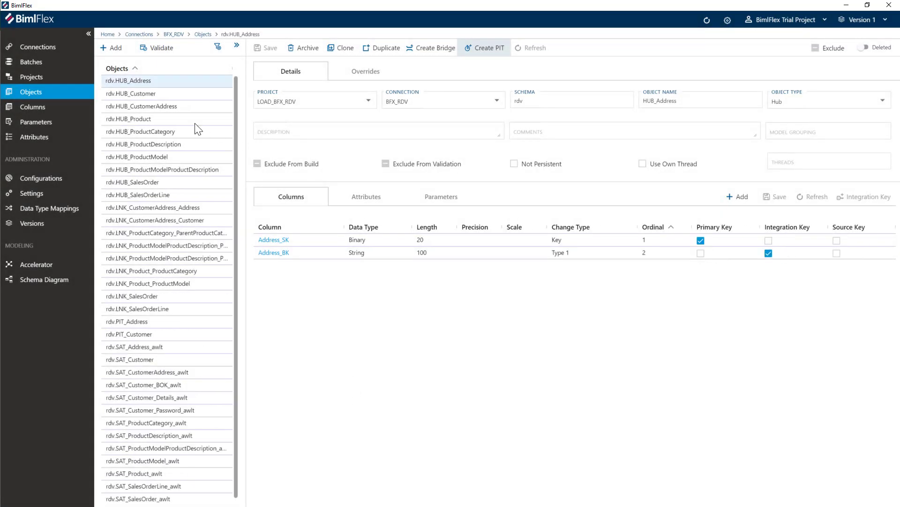
- Create the point-in-time table PIT_CustomerAddress for HUB_CustomerAddress, including the satellite SAT_CustomerAddress_awlt
left_click(165, 105)
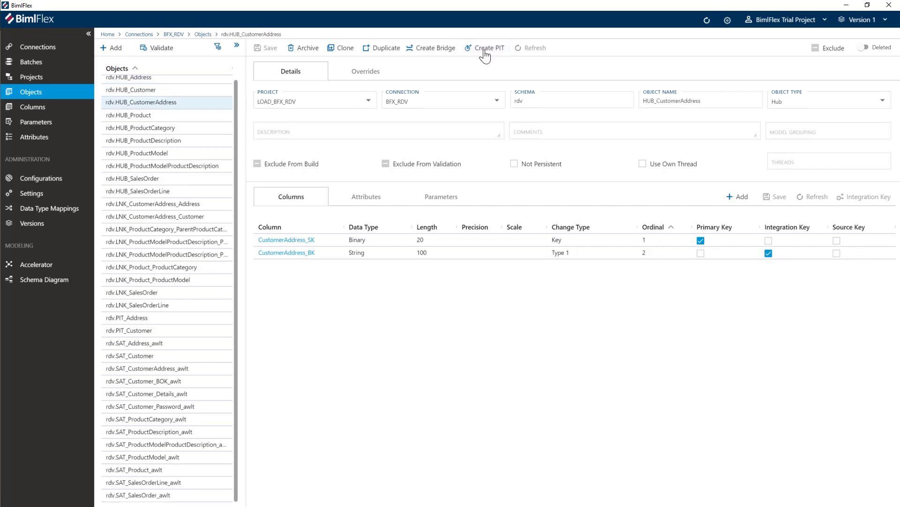
left_click(484, 48)
left_click(376, 173)
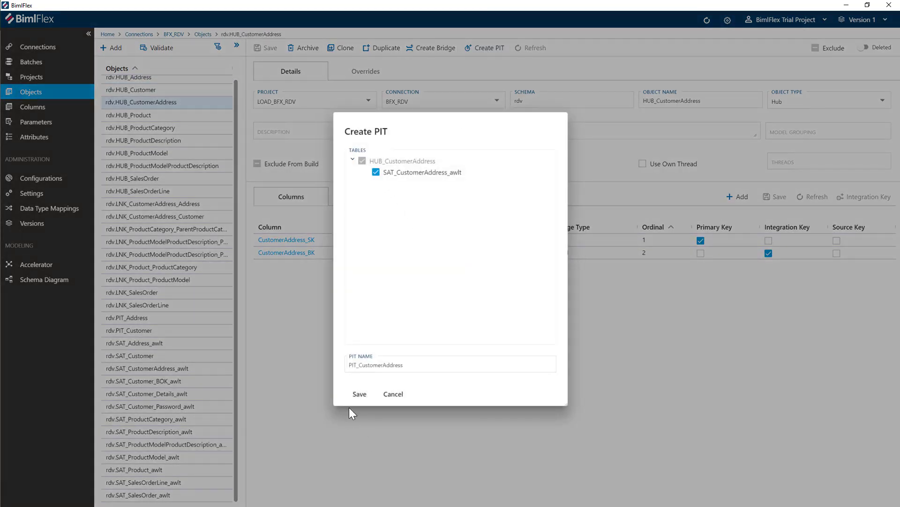
left_click(359, 394)
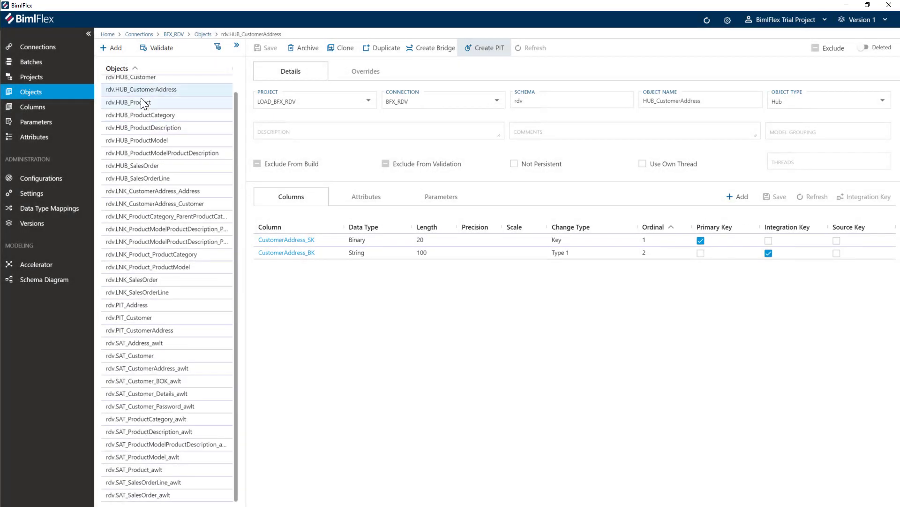
- Create point-in-time tables for the remaining hubs, from HUB_Product through HUB_SalesOrderLine, each including its own satellite
left_click(486, 49)
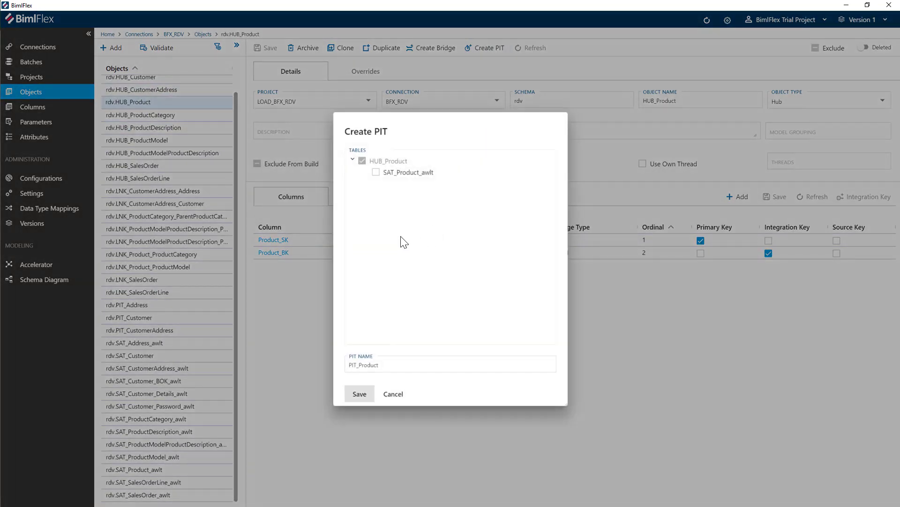
left_click(377, 173)
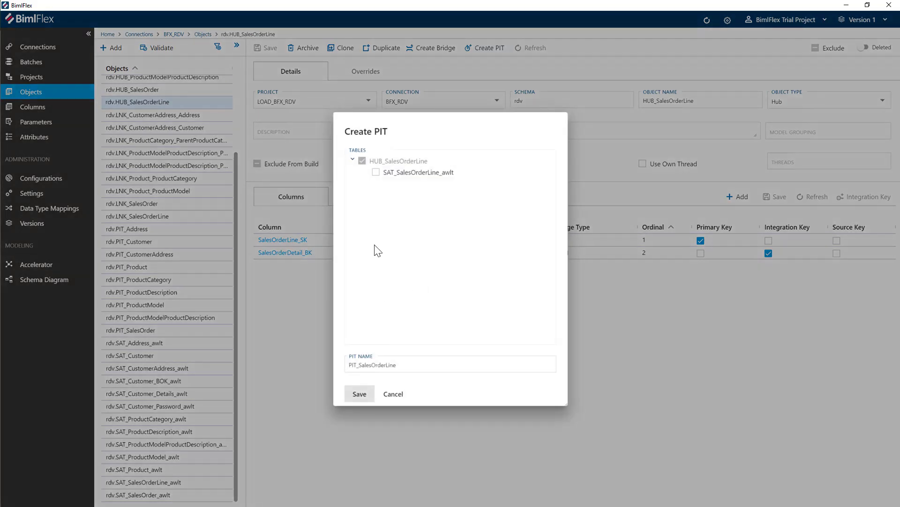
left_click(376, 173)
left_click(358, 394)
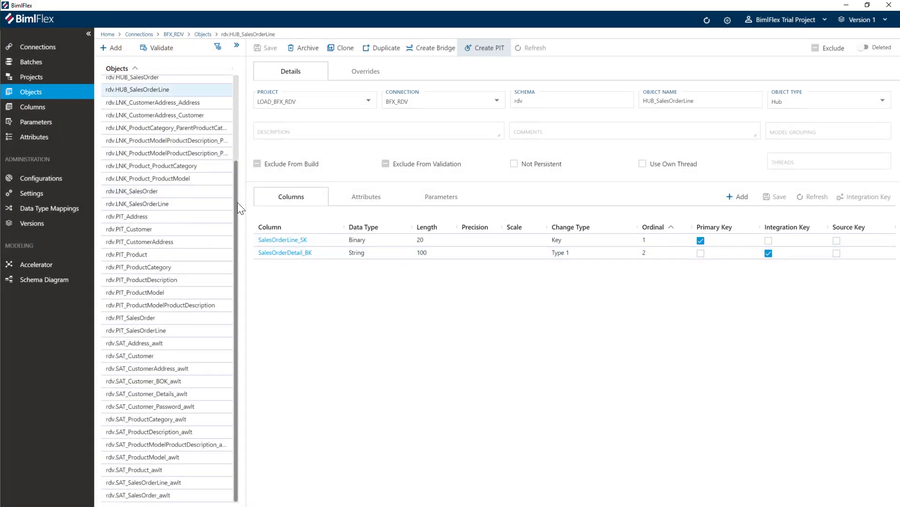
- Review the attributes of HUB_SalesOrder and HUB_Customer
left_click_drag(238, 202, 238, 86)
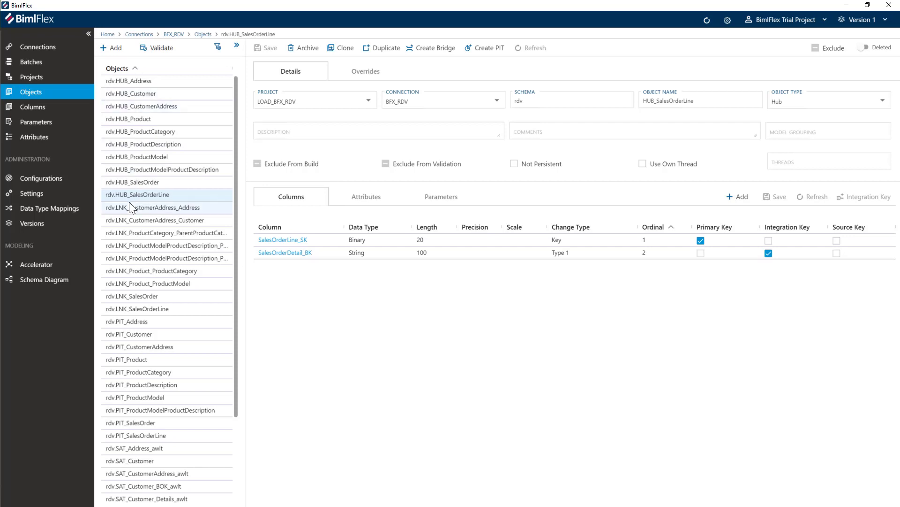
left_click(137, 183)
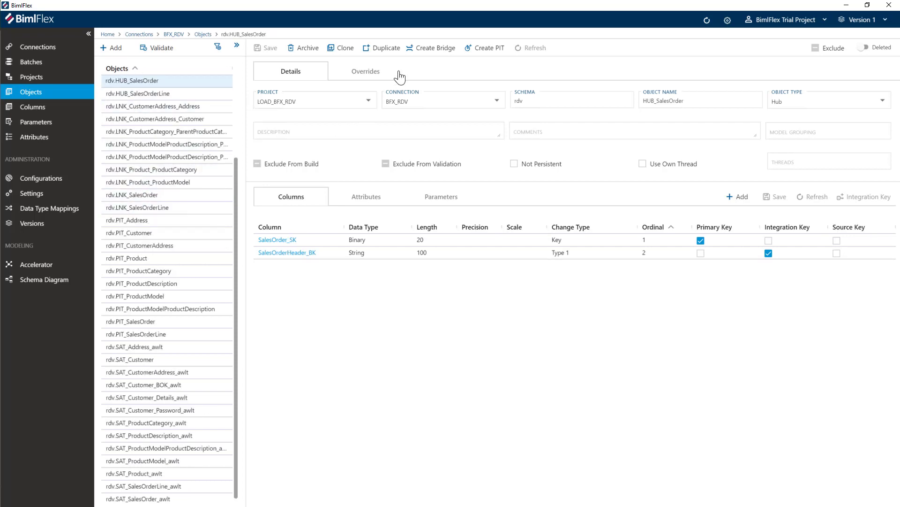
left_click(362, 201)
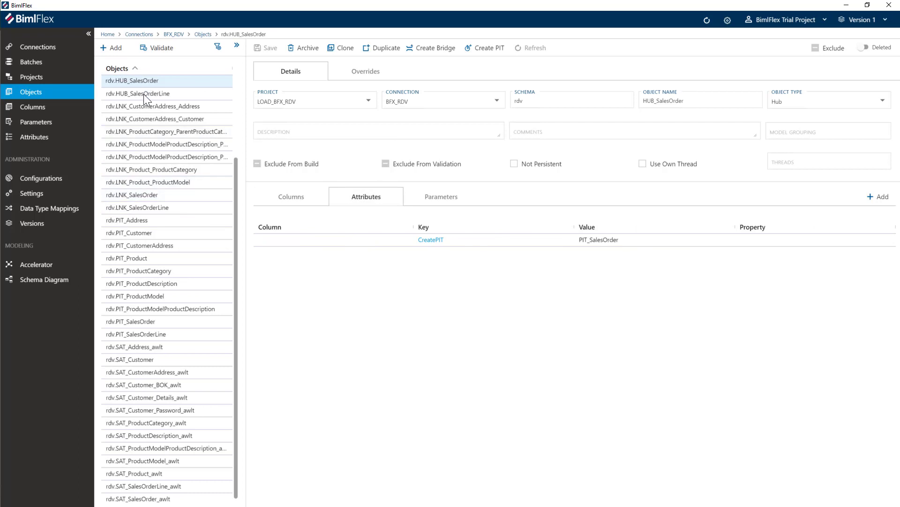
left_click_drag(233, 184, 229, 85)
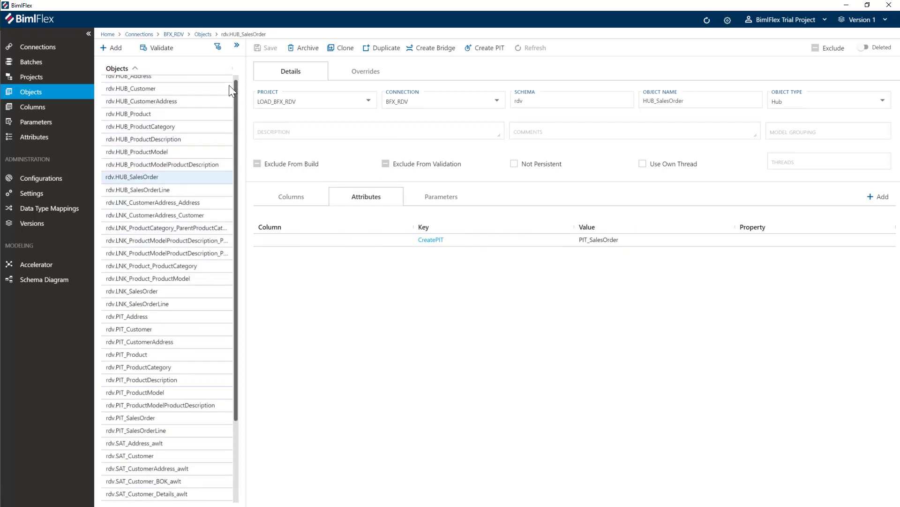
left_click(151, 93)
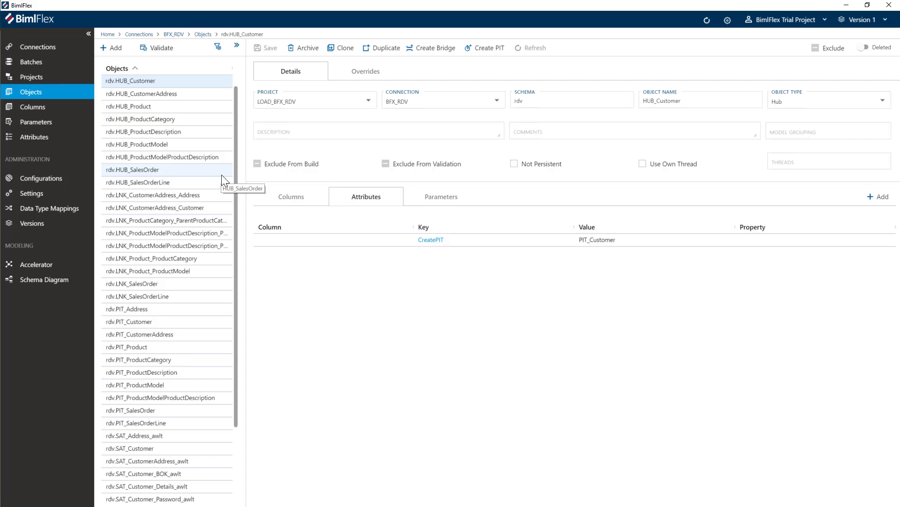
- Create the bridge table BRG_SalesOrder for HUB_SalesOrder, including LNK_SalesOrder with HUB_Address and HUB_Customer
left_click(135, 169)
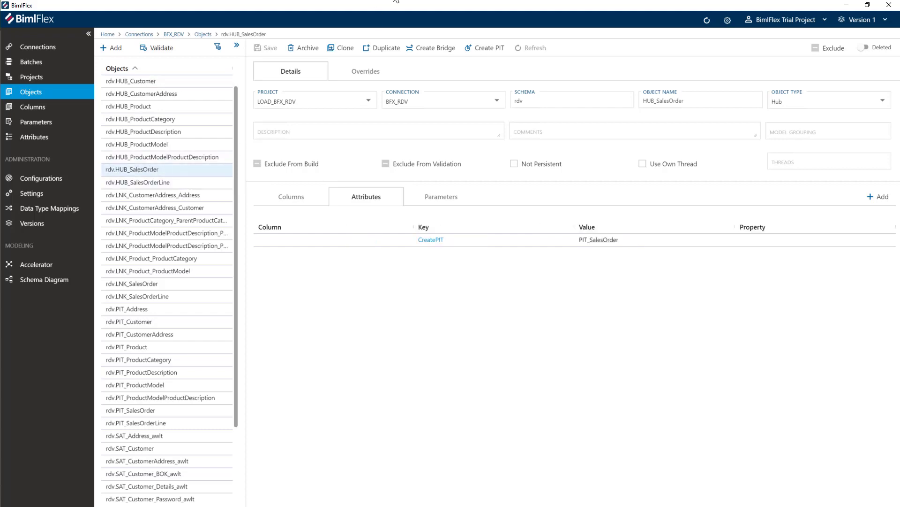
left_click(431, 48)
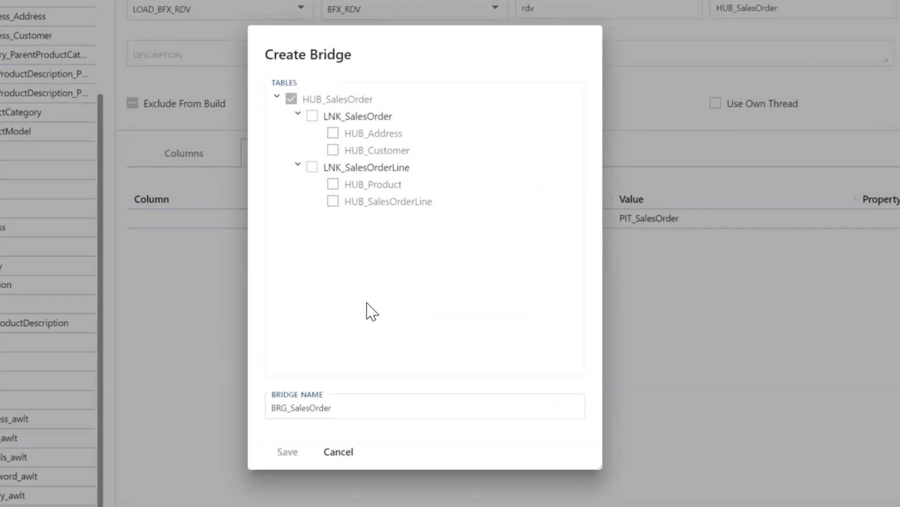
left_click(312, 116)
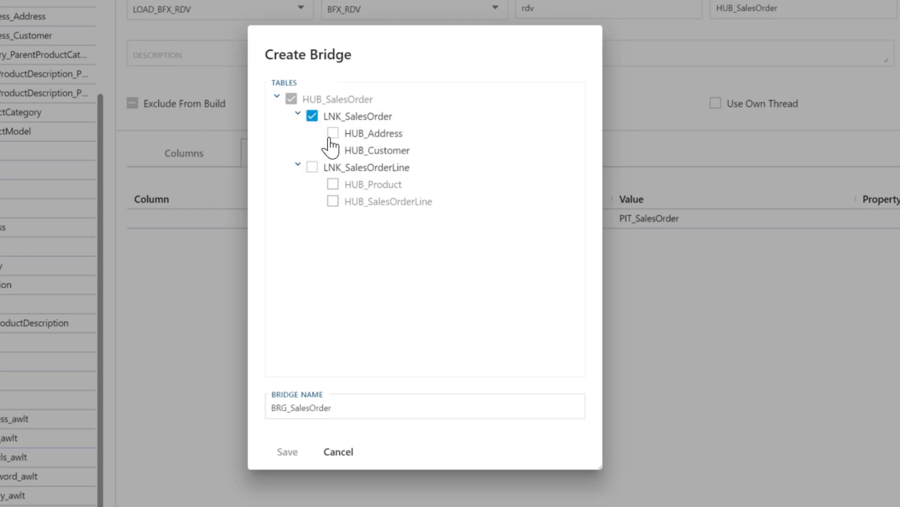
left_click(332, 134)
left_click(336, 151)
left_click(287, 453)
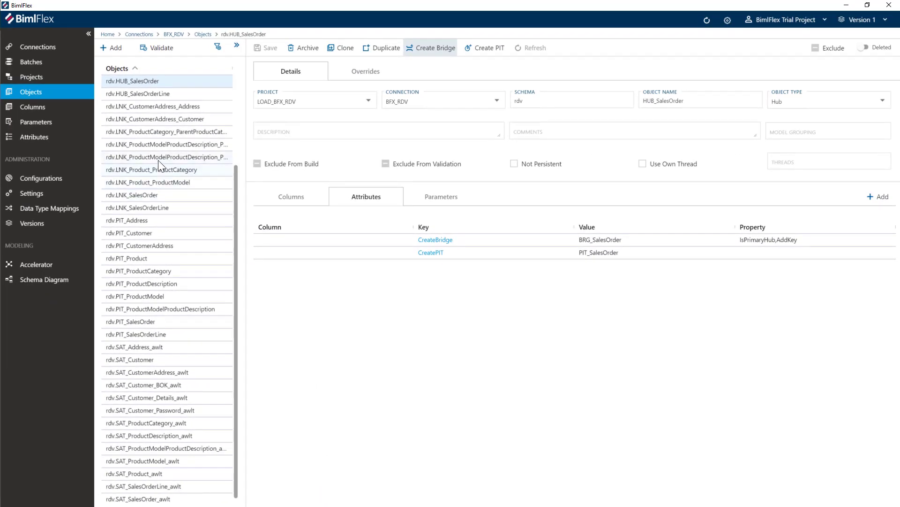
- Create the bridge table BRG_SalesOrderLine for HUB_SalesOrderLine, including LNK_SalesOrderLine with HUB_Product and HUB_SalesOrder
left_click(148, 96)
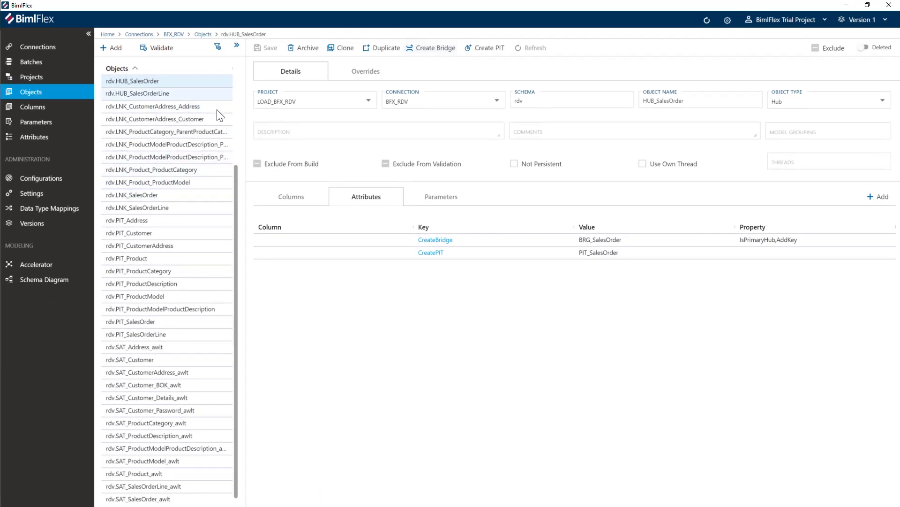
left_click(430, 52)
left_click(376, 172)
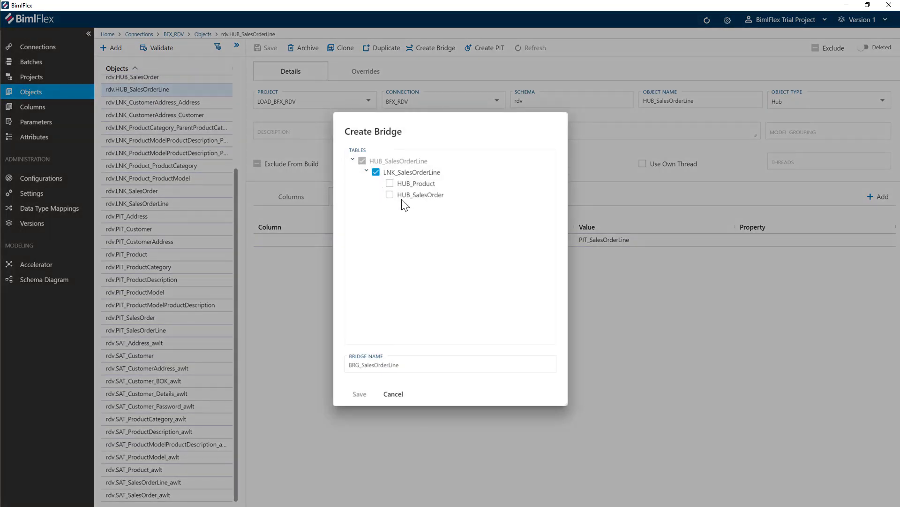
left_click(389, 184)
left_click(390, 194)
left_click(360, 396)
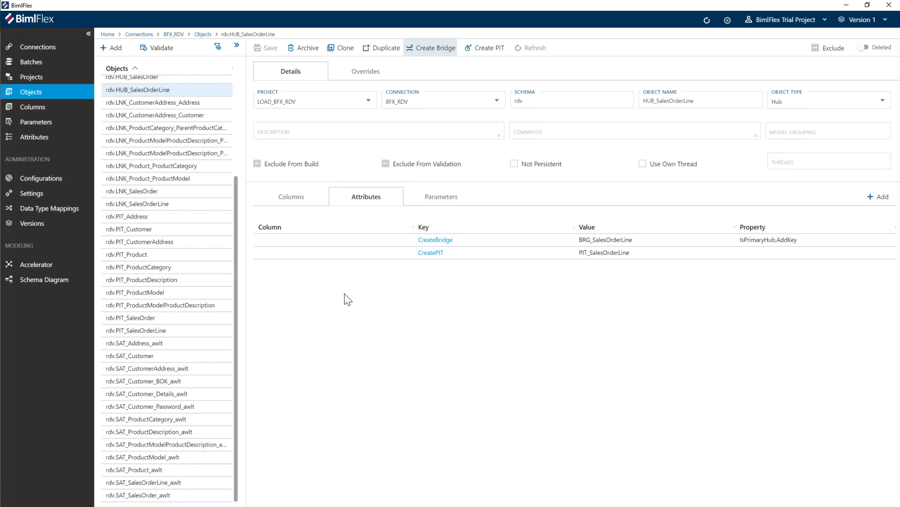
- Create the bridge table BRG_Product for HUB_Product, including LNK_Product_ProductCategory with HUB_ProductCategory and LNK_Product_ProductModel with HUB_ProductModel
left_click_drag(235, 221, 233, 136)
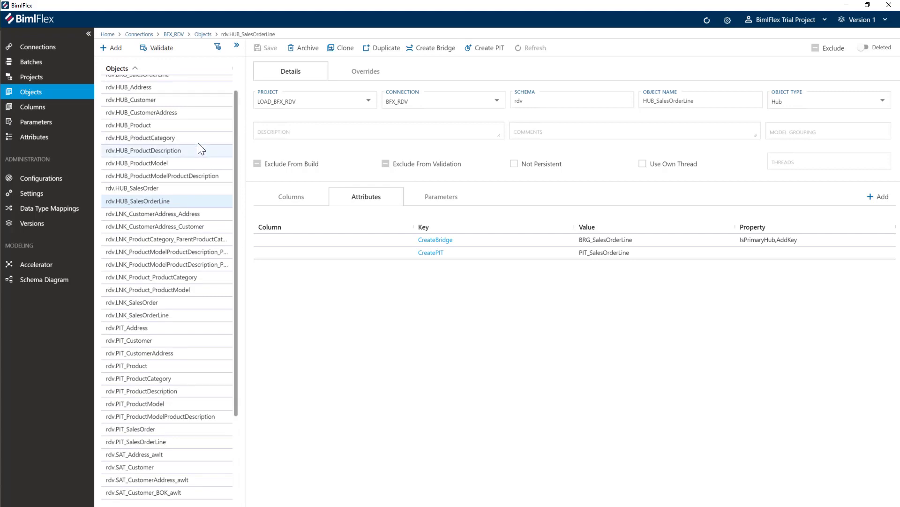
left_click(152, 126)
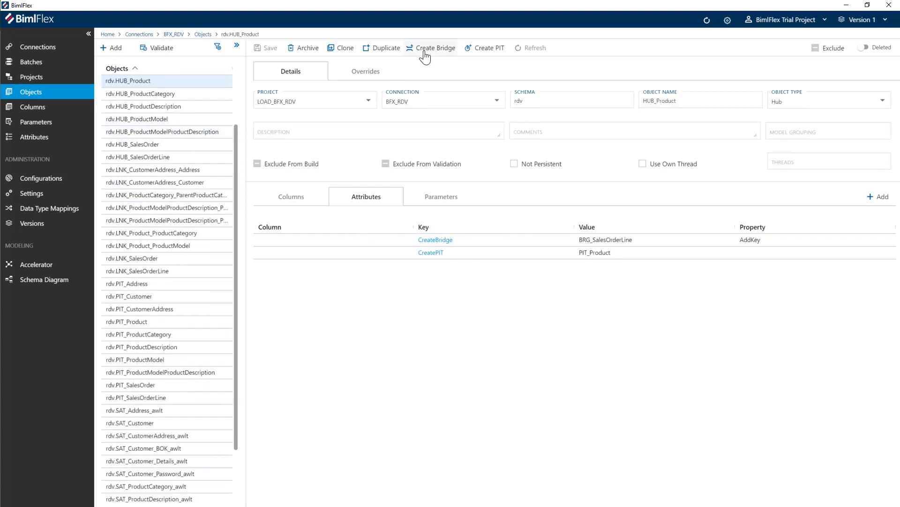
left_click(424, 49)
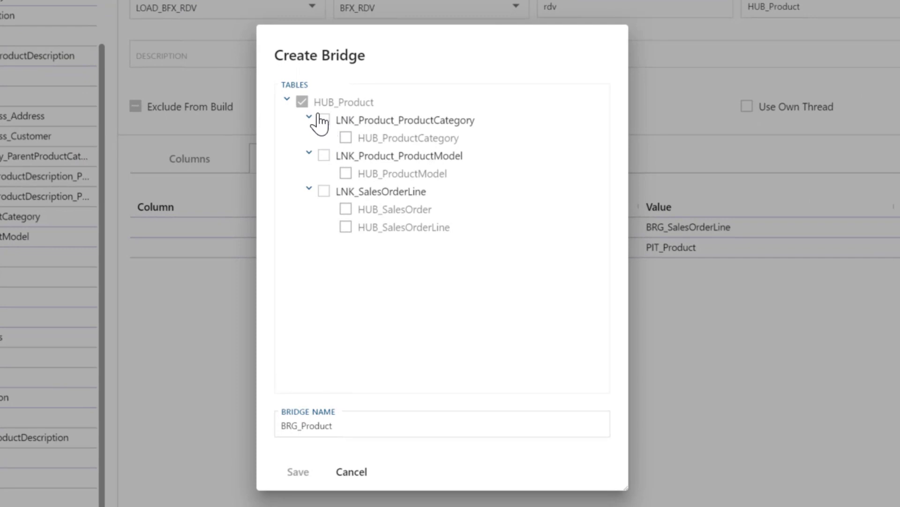
left_click(323, 121)
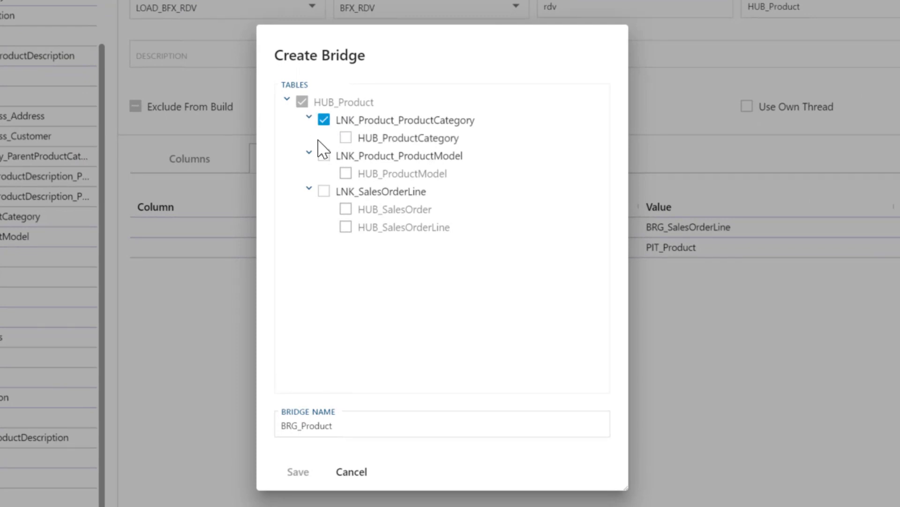
left_click(324, 157)
left_click(346, 174)
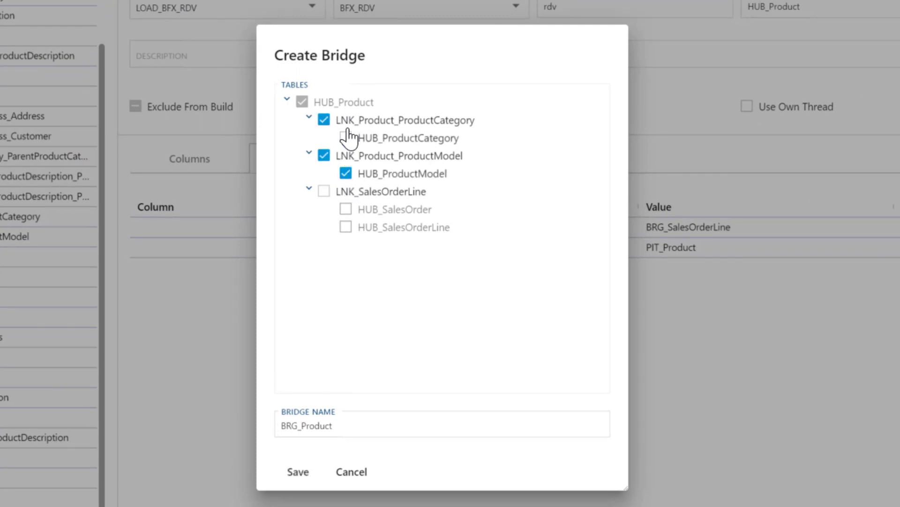
left_click(346, 137)
left_click(298, 472)
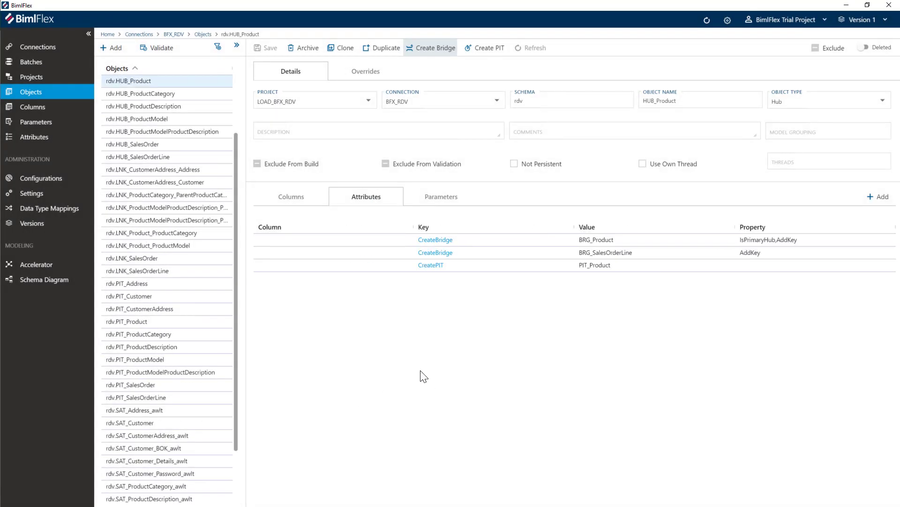
- Switch to BimlStudio and refresh the project metadata
left_click_drag(234, 200, 159, 79)
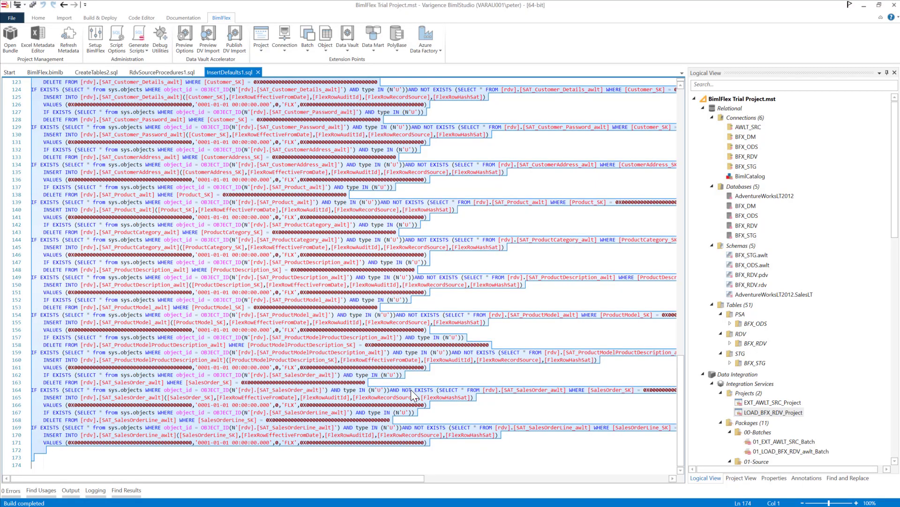
left_click(63, 44)
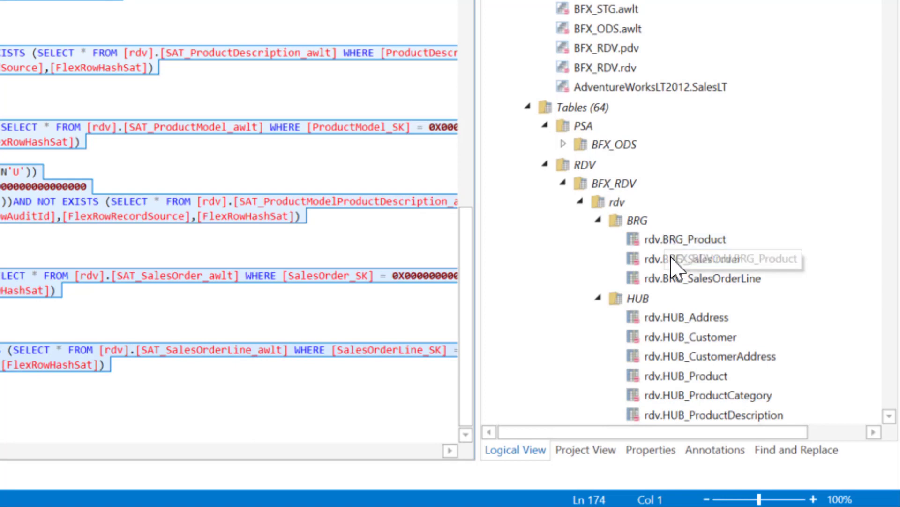
- Examine the BRG and PIT tables under the BFX_RDV rdv schema and open PIT_Customer to review its columns
scroll(674, 281, "down", 3)
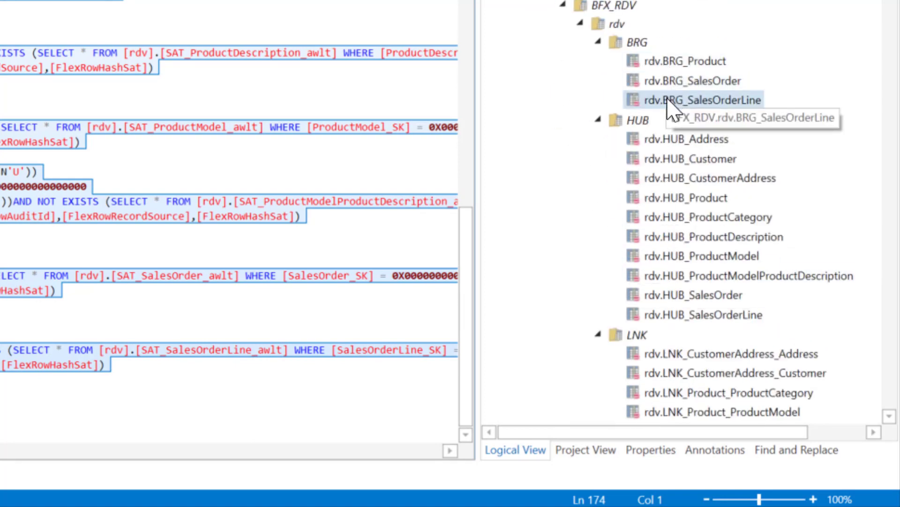
scroll(668, 106, "down", 9)
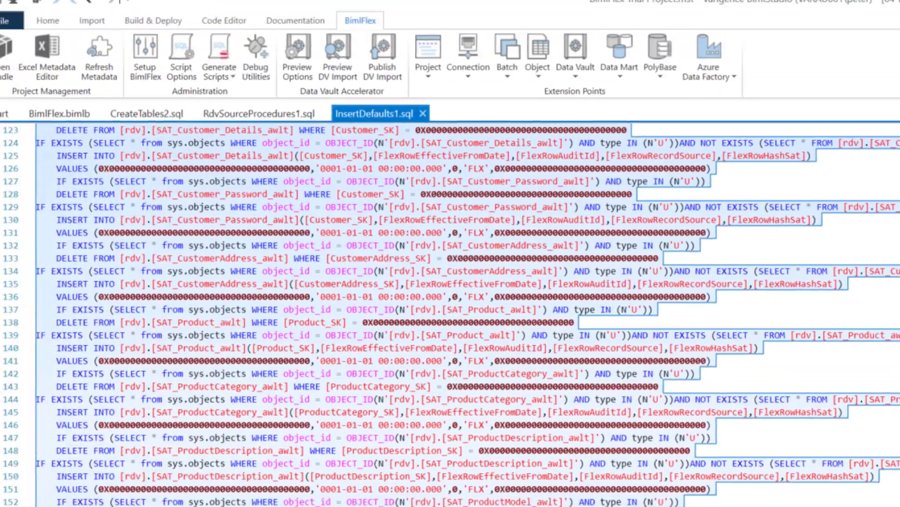
double_click(896, 488)
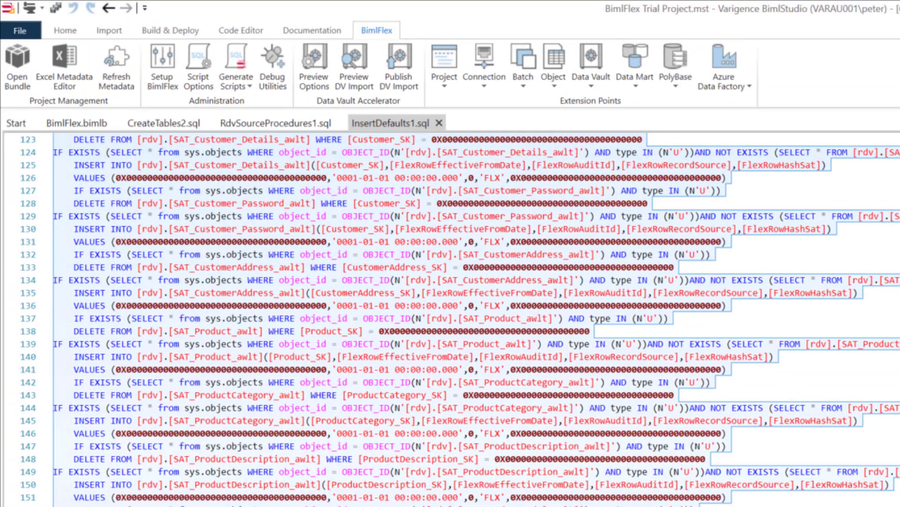
left_click(127, 373)
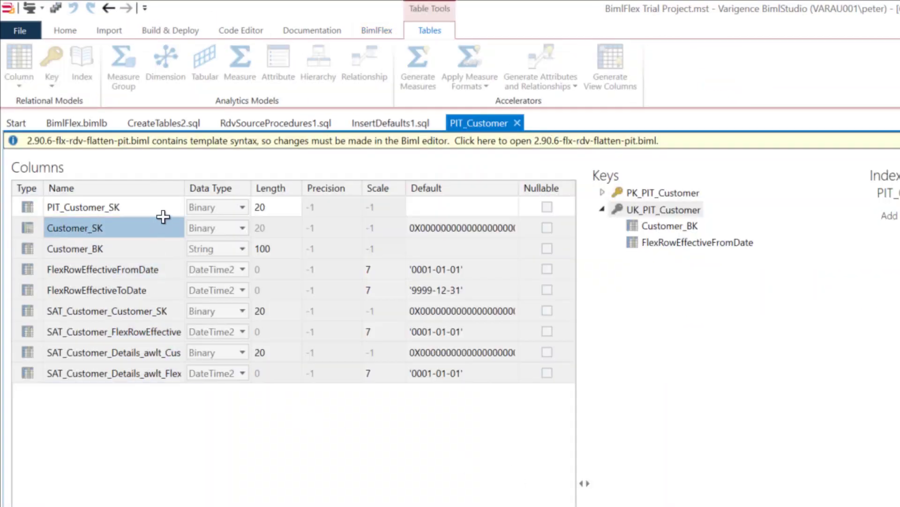
left_click_drag(184, 193, 324, 209)
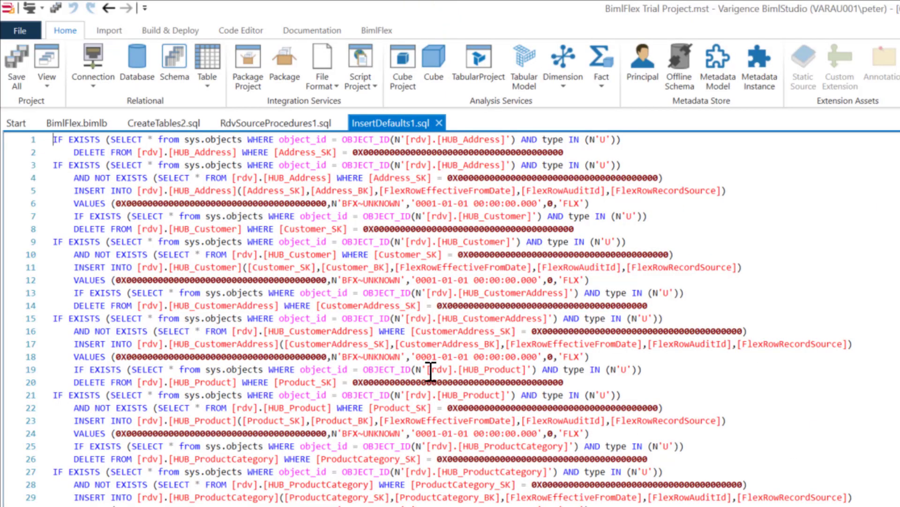
- Generate the Create Table script for the project
left_click(377, 31)
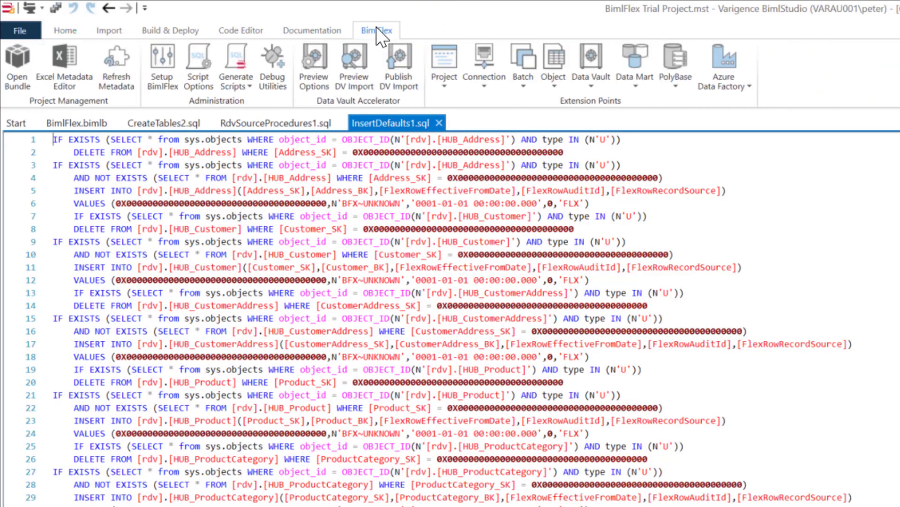
left_click(223, 80)
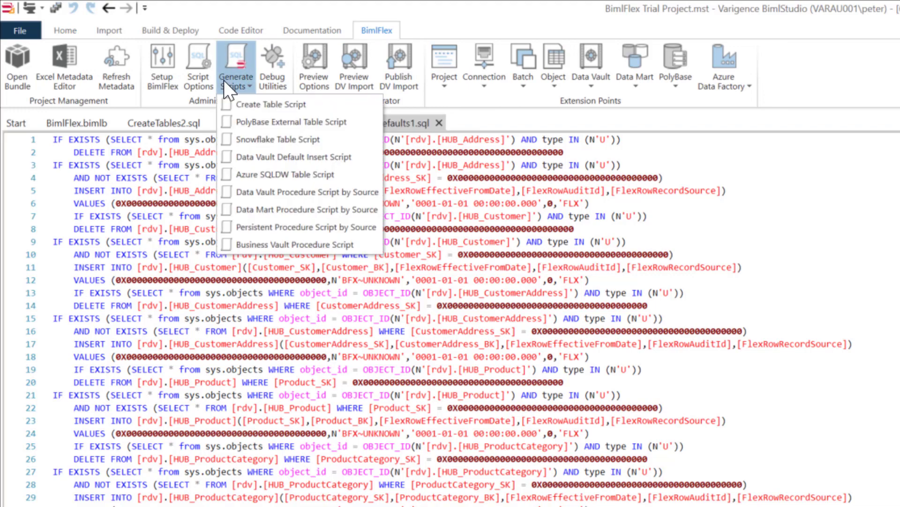
left_click(249, 103)
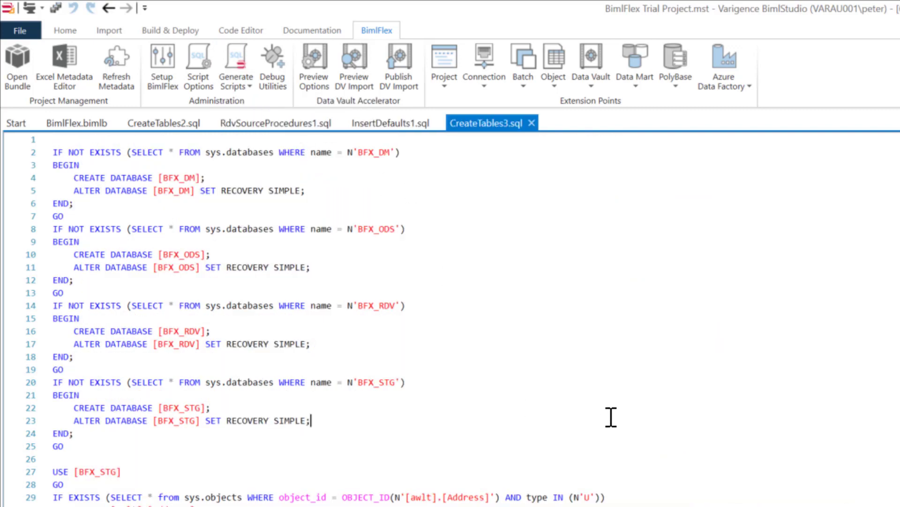
- Copy the whole CreateTables3.sql script into SQL Server Management Studio, replacing the open query's contents, and execute it
key("ctrl+a")
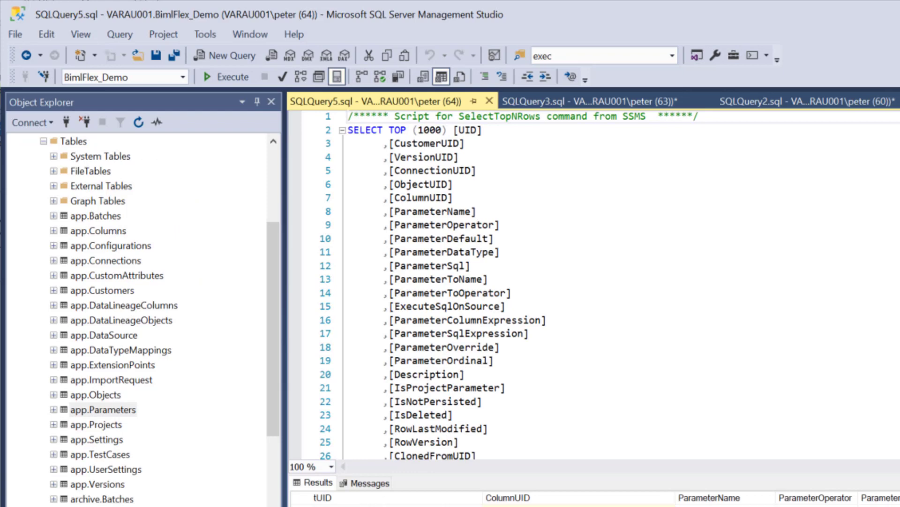
key("ctrl+a")
key("ctrl+v")
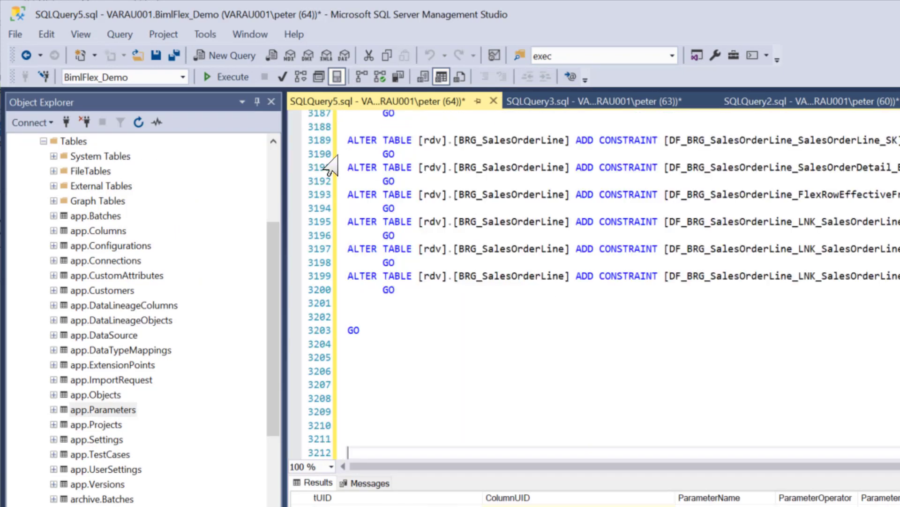
left_click(224, 74)
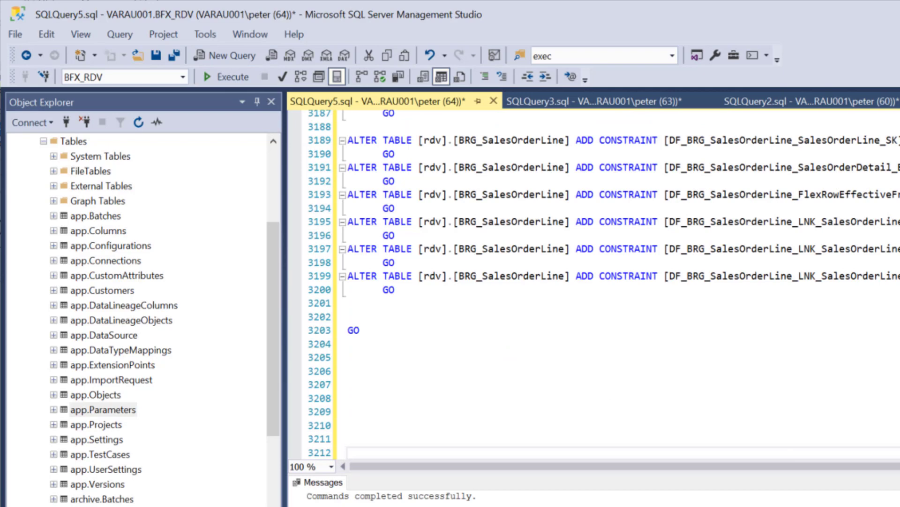
- Return to BimlStudio and generate the Business Vault Procedure script
key("alt+Tab")
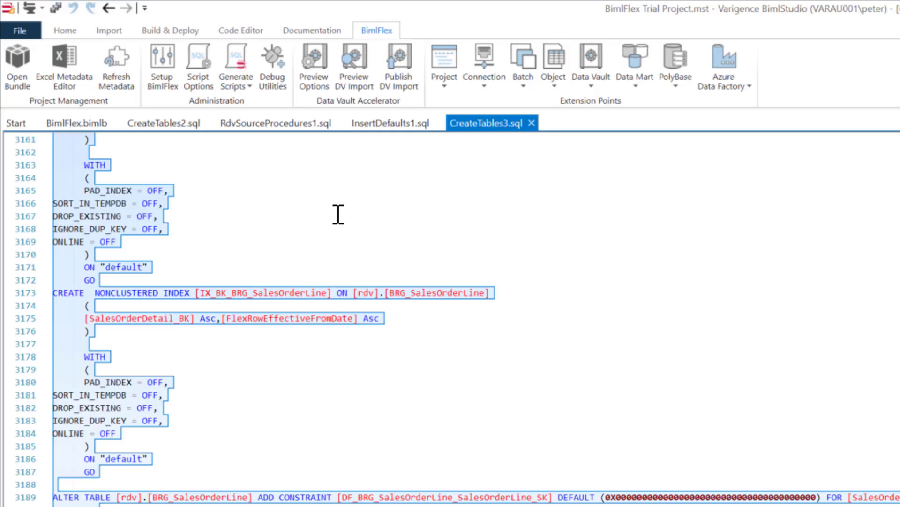
left_click(230, 81)
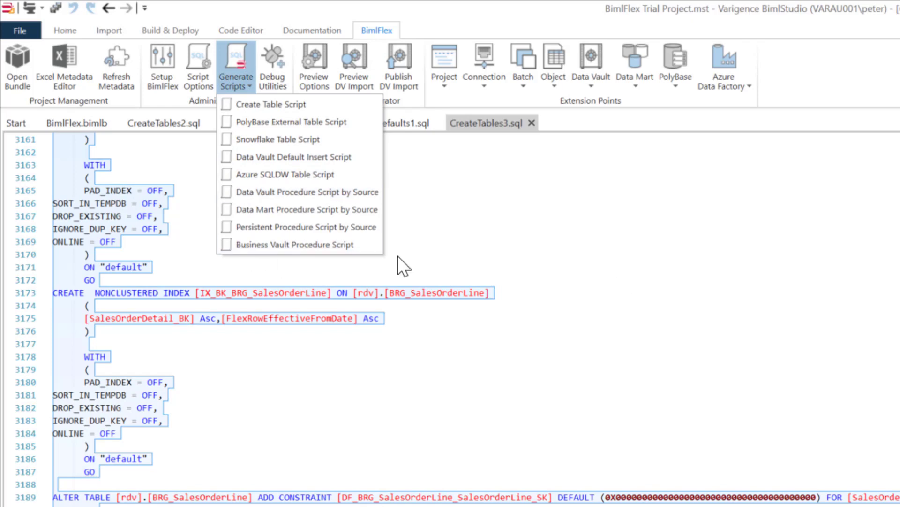
left_click(271, 243)
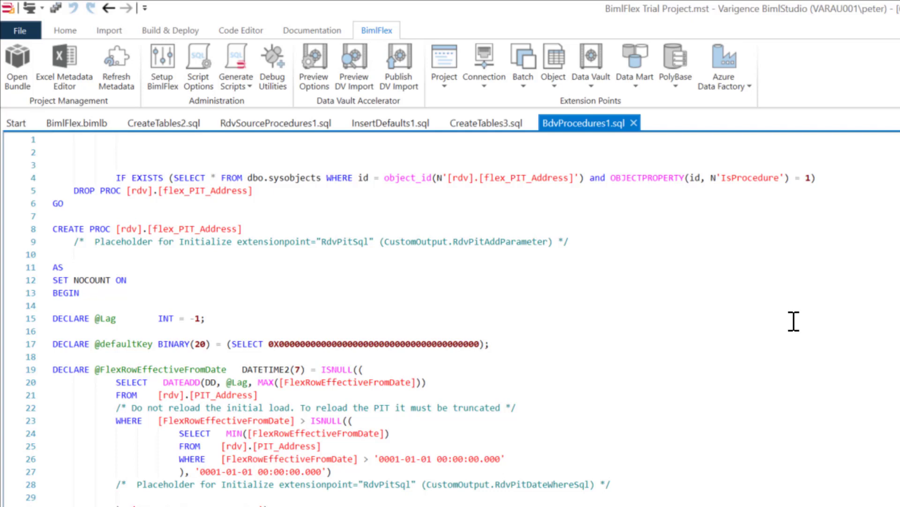
- Copy the whole BdvProcedures1.sql script into SQL Server Management Studio, replacing the contents of the open SQLQuery5.sql query
key("ctrl+a")
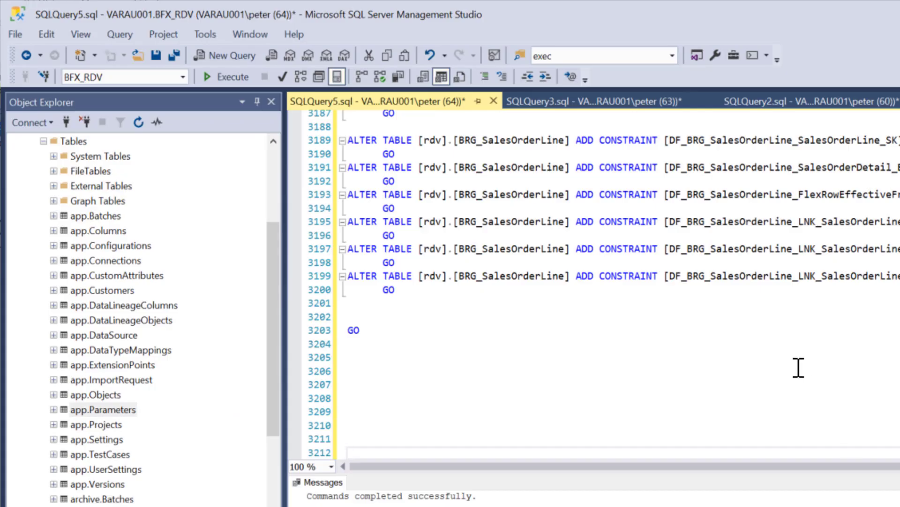
key("ctrl+a")
key("ctrl+v")
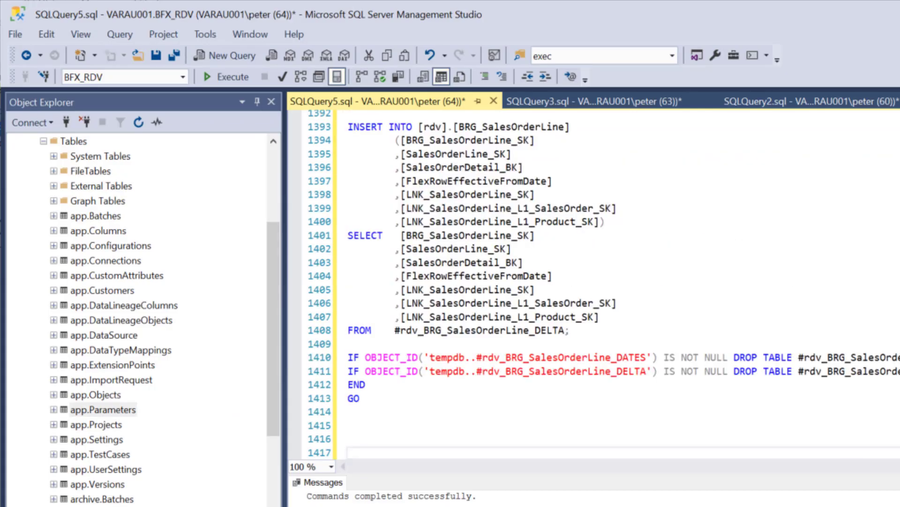
- Collapse the BimlFlex_Demo database and examine the tables and stored procedures of the BFX_RDV database
left_click(41, 138)
left_click(44, 142)
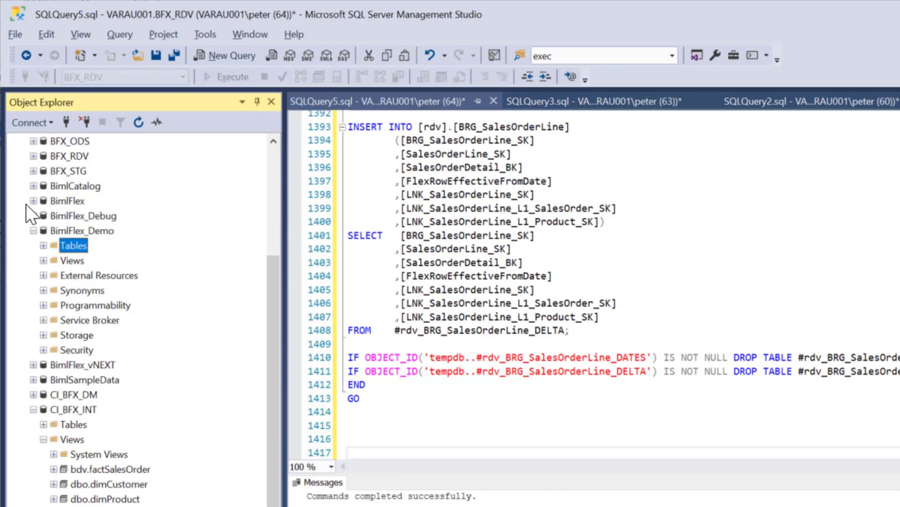
left_click(34, 231)
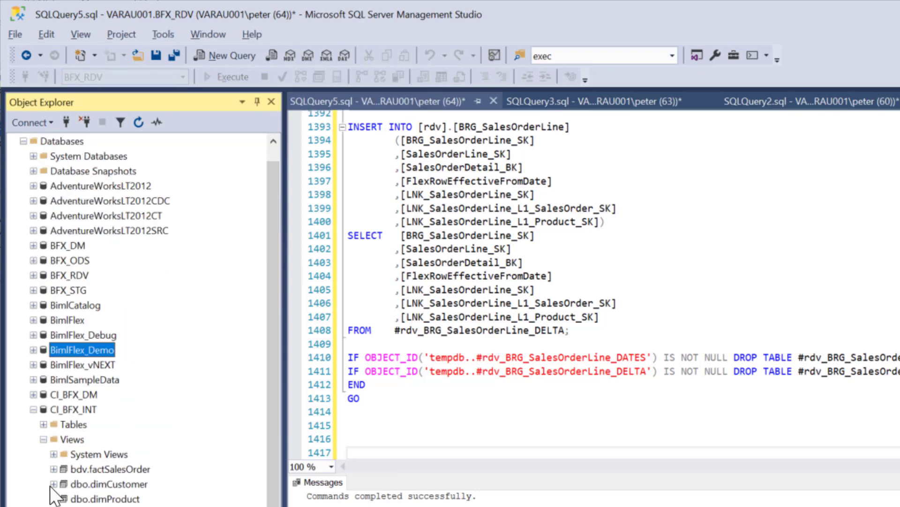
left_click(33, 275)
left_click(43, 290)
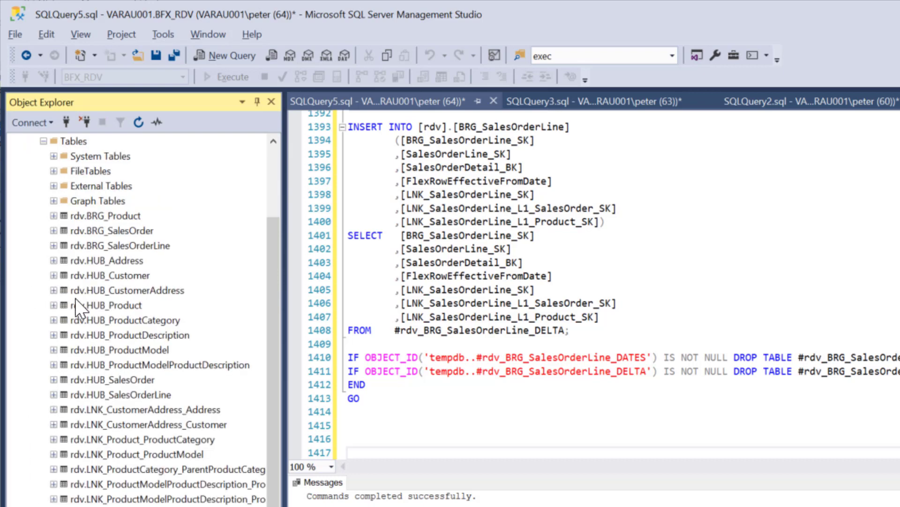
scroll(82, 477, "down", 7)
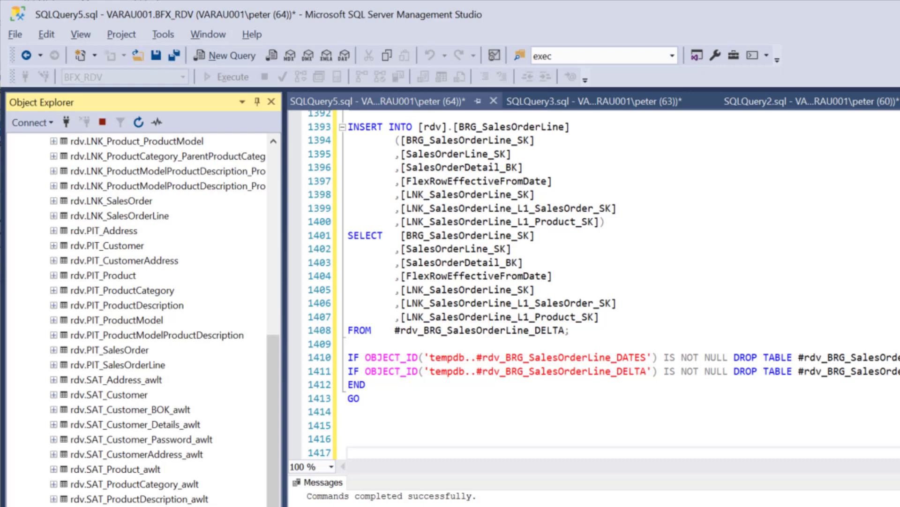
scroll(126, 493, "down", 4)
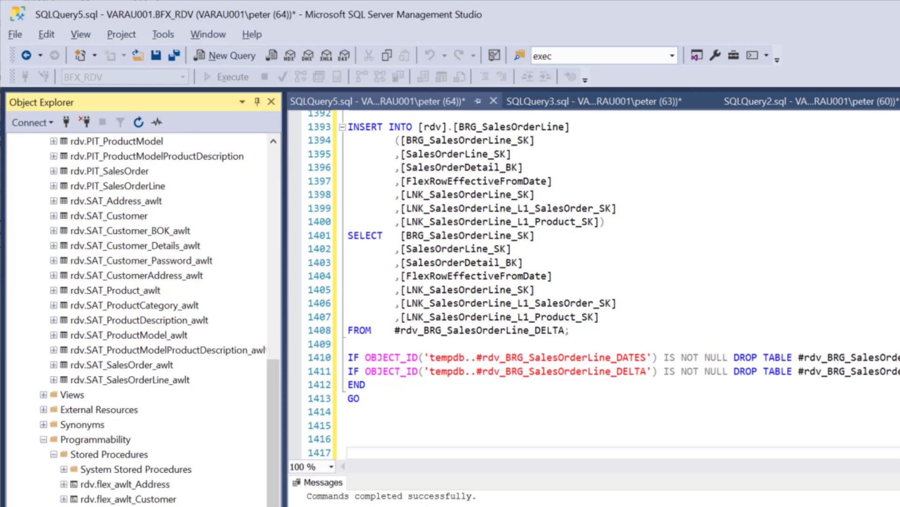
scroll(141, 318, "down", 4)
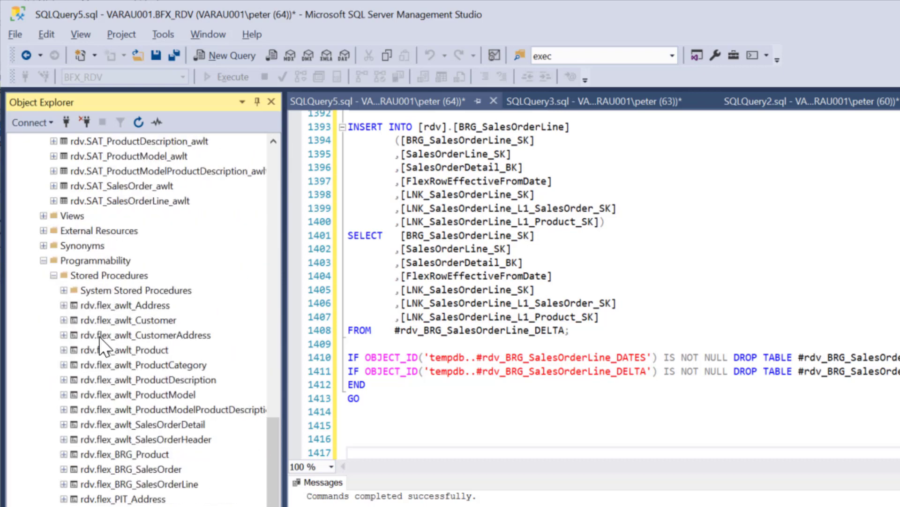